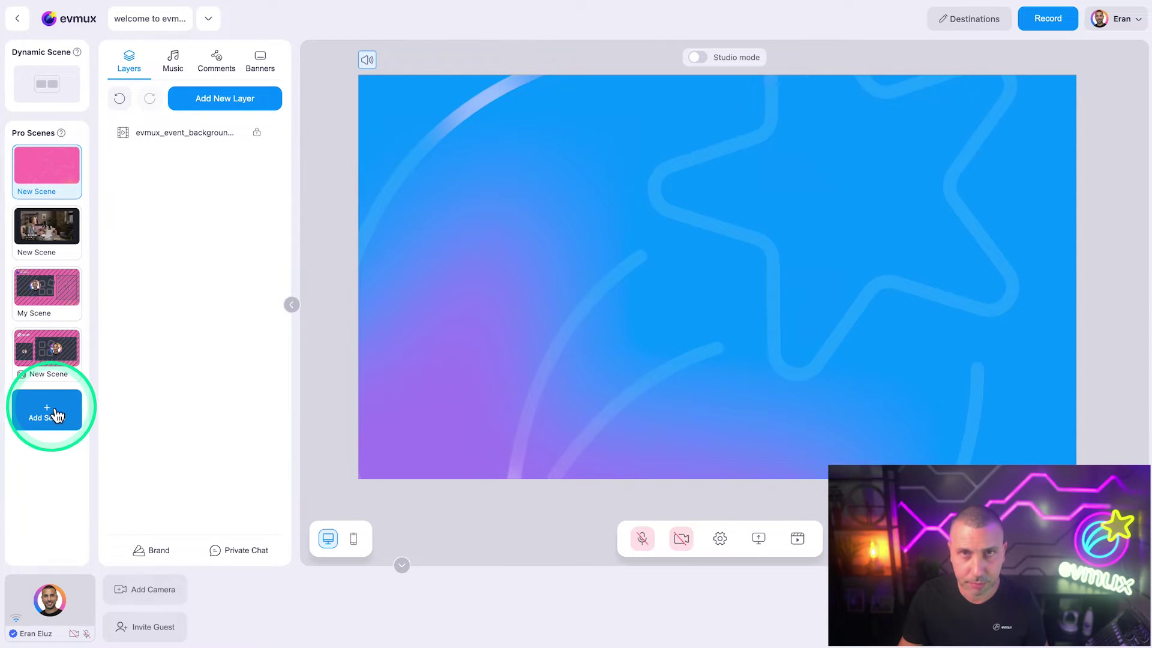
# Step: Create a new Pro scene from the default empty scene template
pyautogui.click(54, 413)
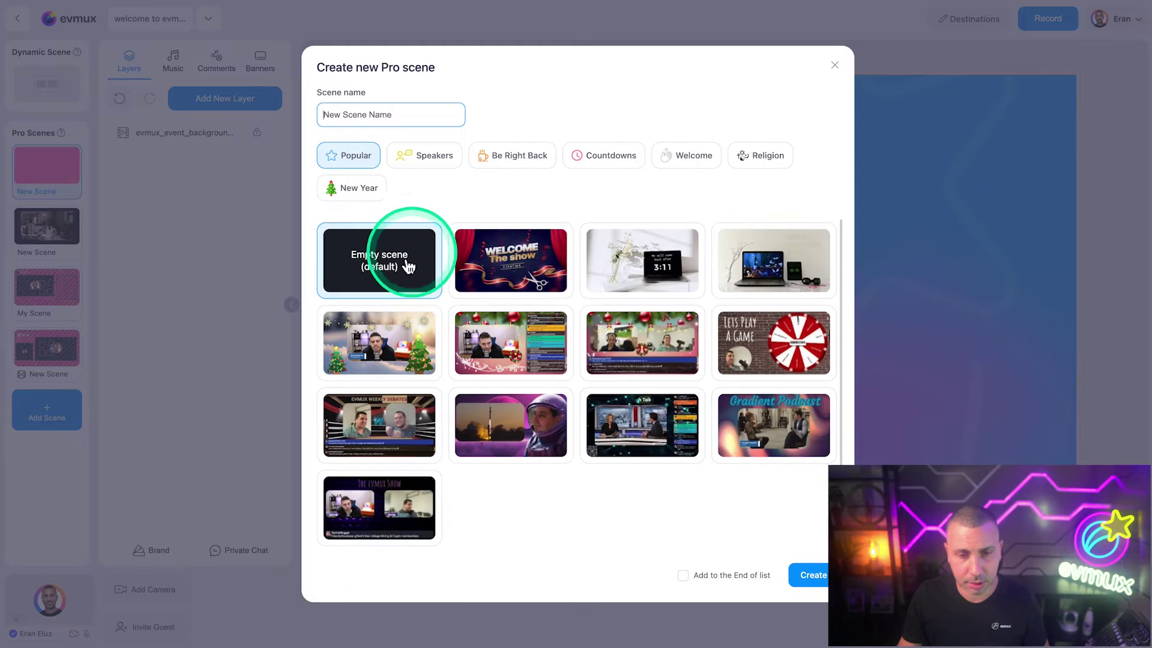
pyautogui.click(405, 265)
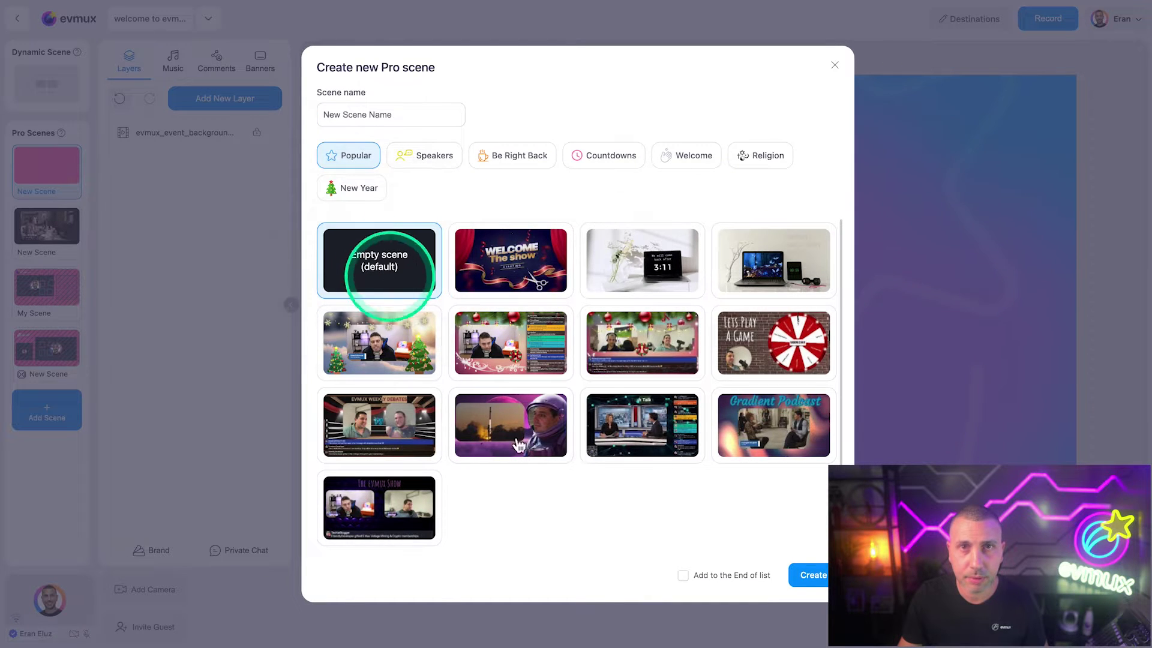
pyautogui.click(810, 576)
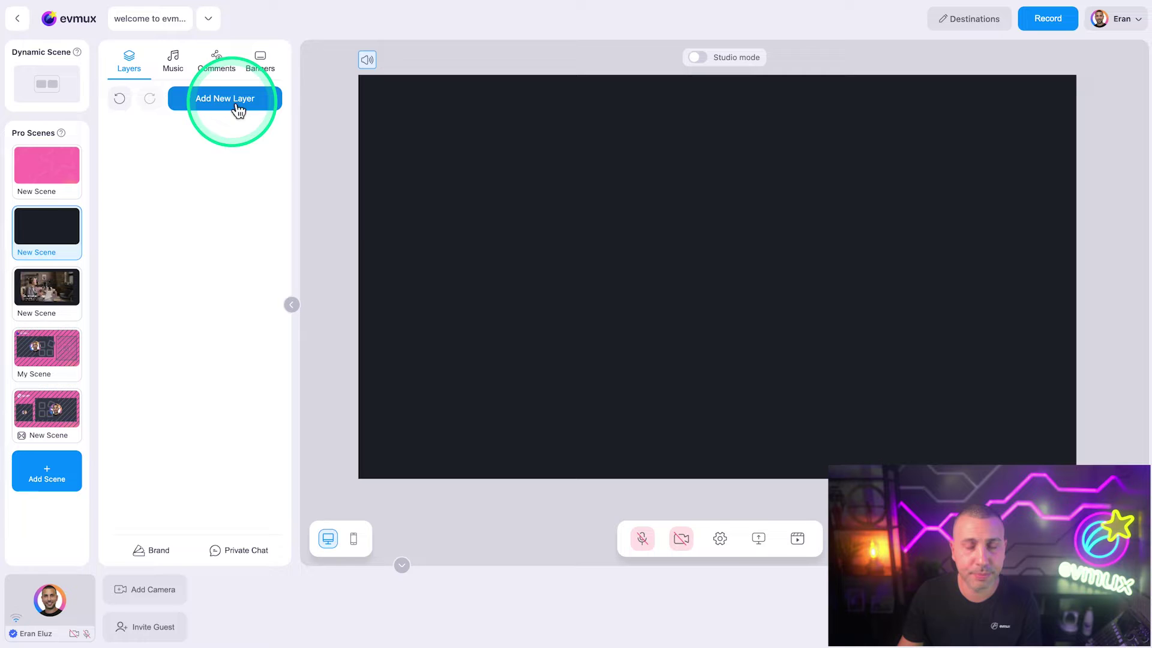
# Step: Start a new slideshow layer in the empty scene and name it with its owner's first name and "Slisdshow"
pyautogui.click(238, 108)
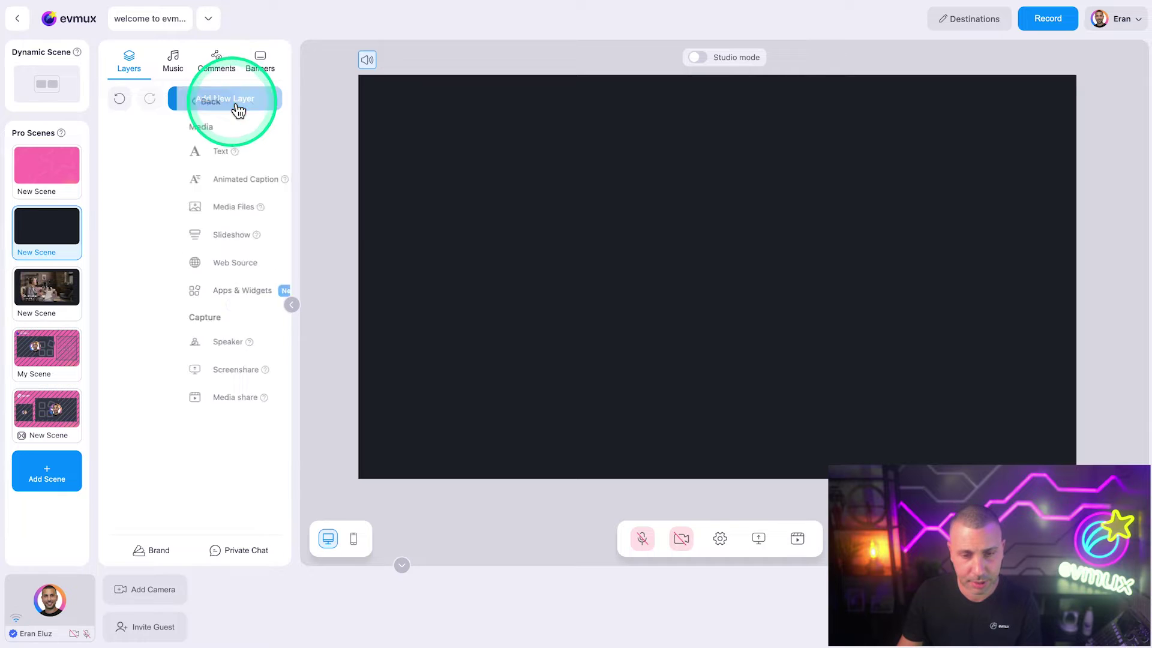
pyautogui.click(171, 244)
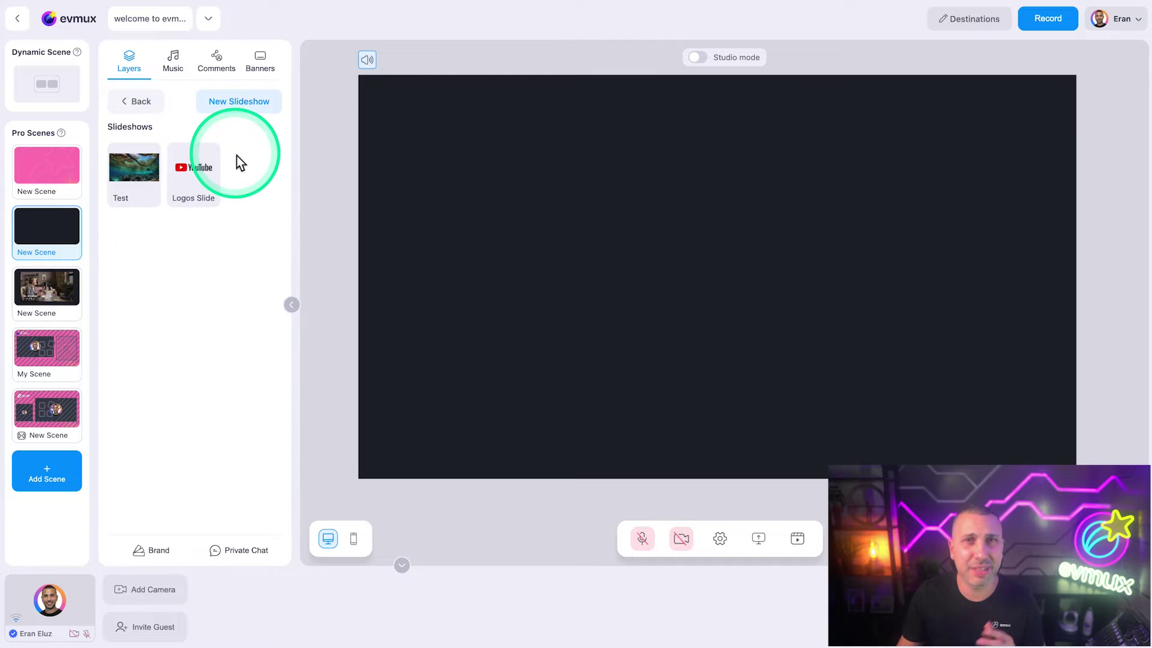
pyautogui.moveTo(198, 200)
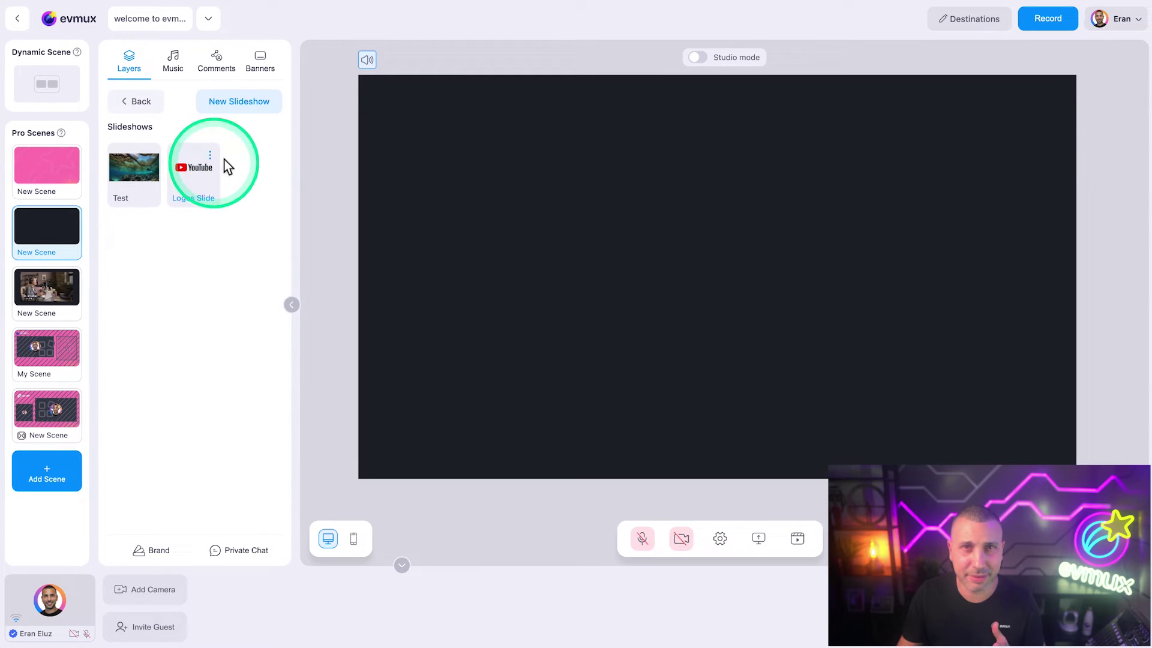
pyautogui.click(232, 118)
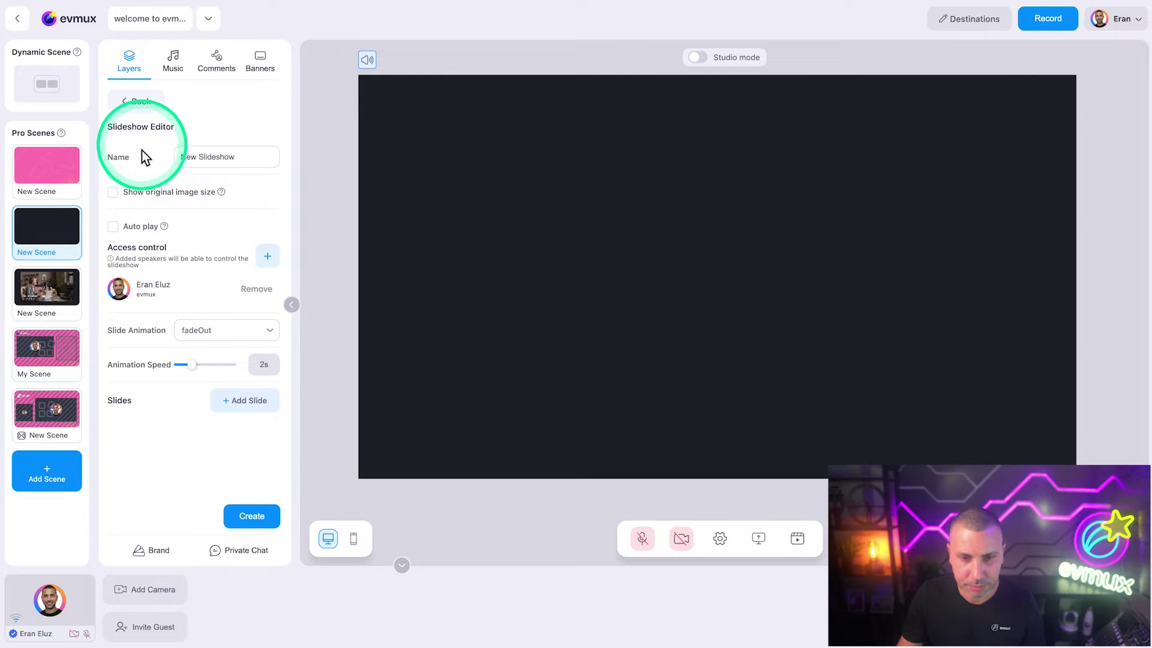
pyautogui.tripleClick(224, 157)
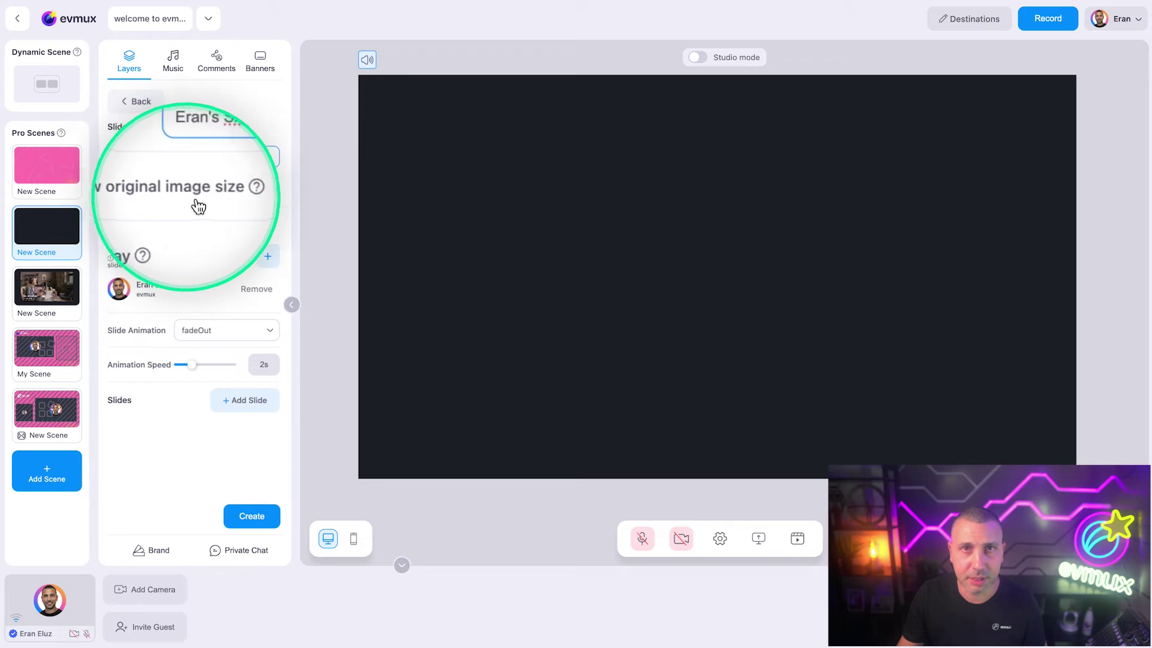
# Step: Try the slideshow's original image size and auto play options, switching each one back off
pyautogui.click(115, 197)
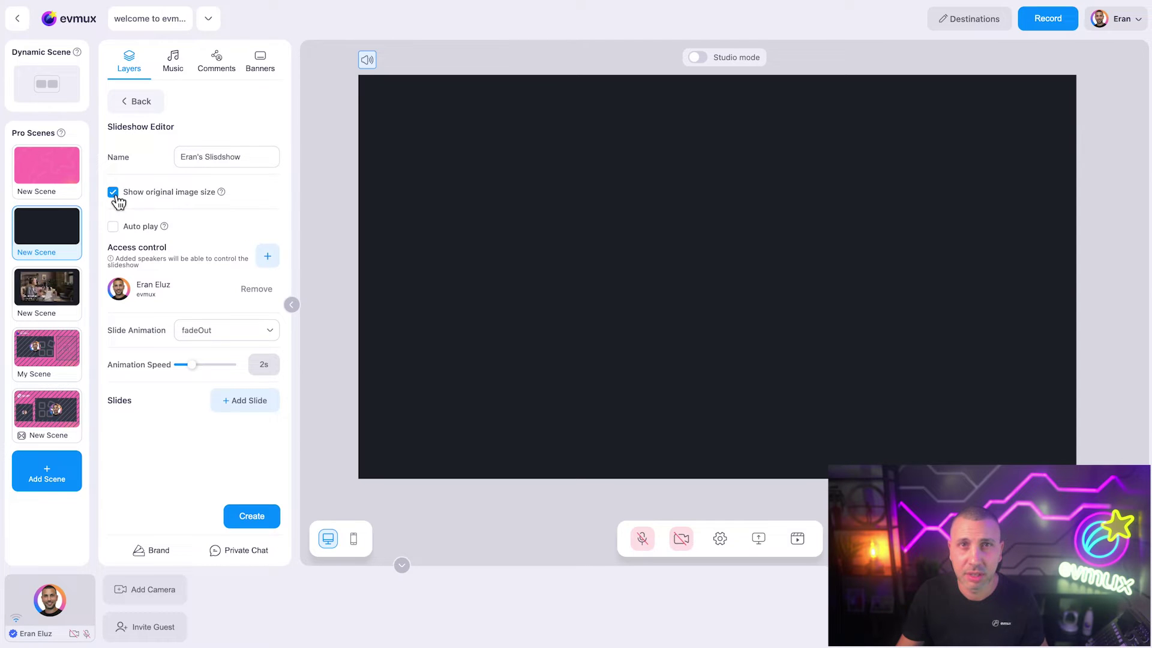
pyautogui.click(116, 197)
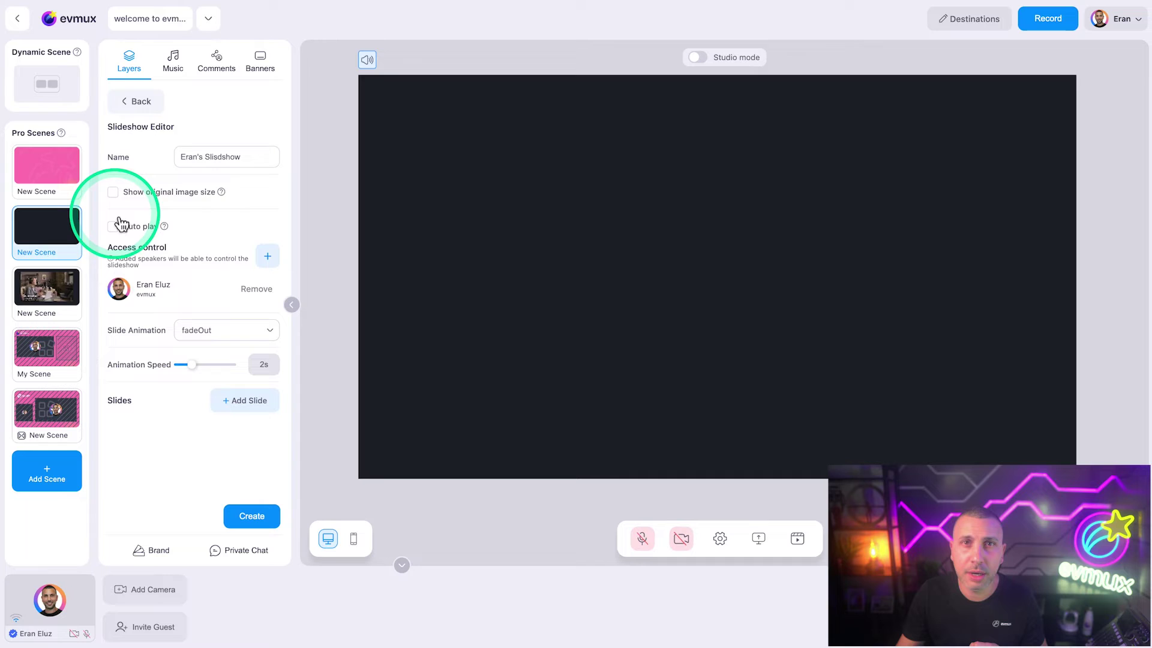
pyautogui.moveTo(165, 228)
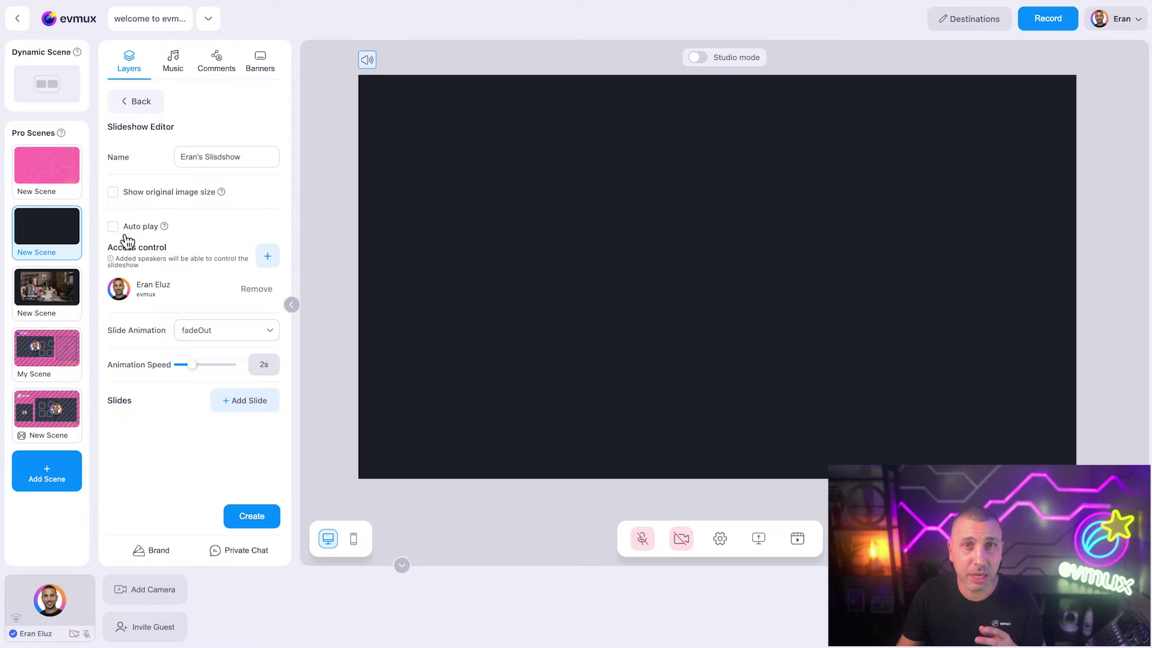
pyautogui.click(114, 226)
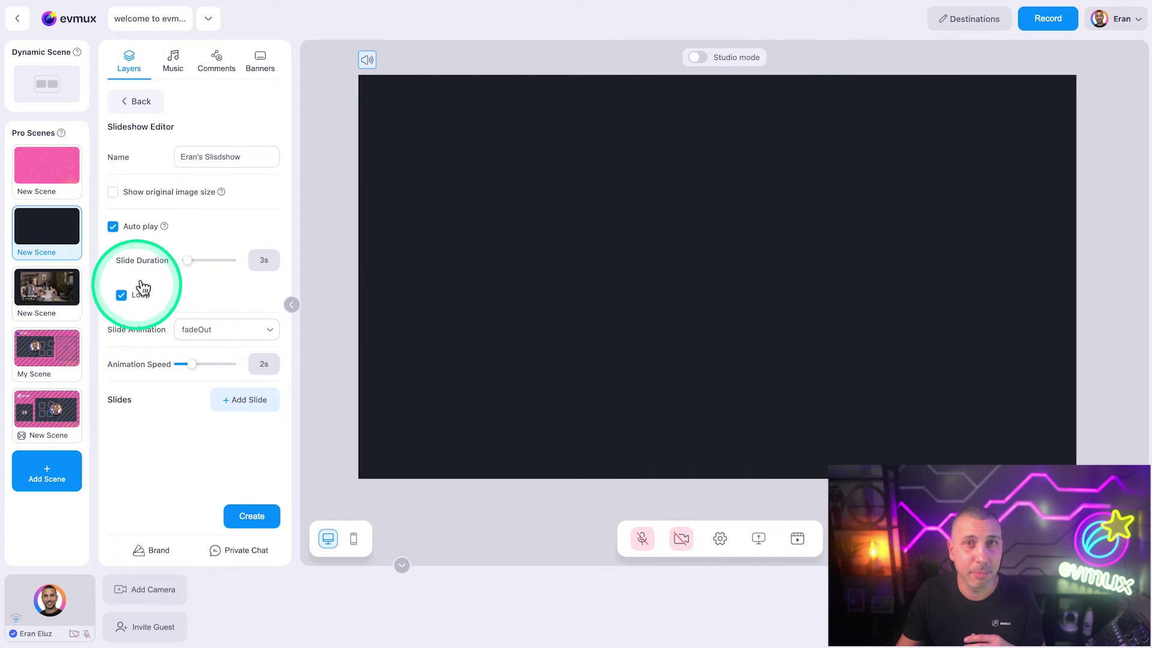
pyautogui.click(115, 230)
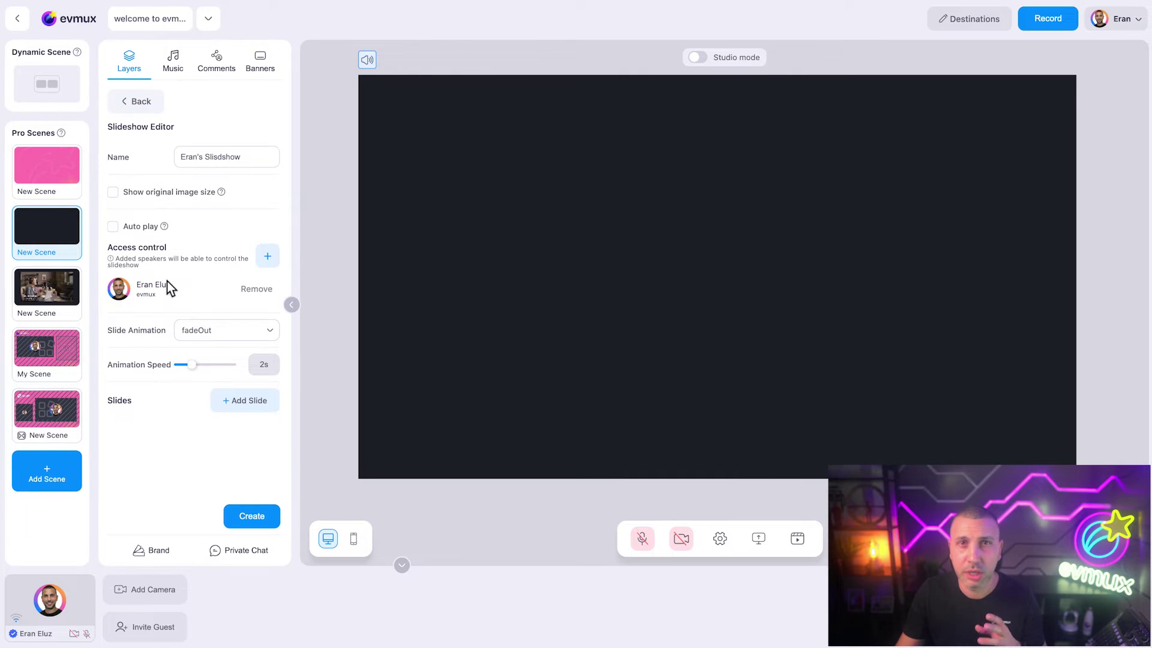
# Step: Examine the speakers that can be given slideshow access and the available slide animations, keeping fadeOut
pyautogui.click(268, 256)
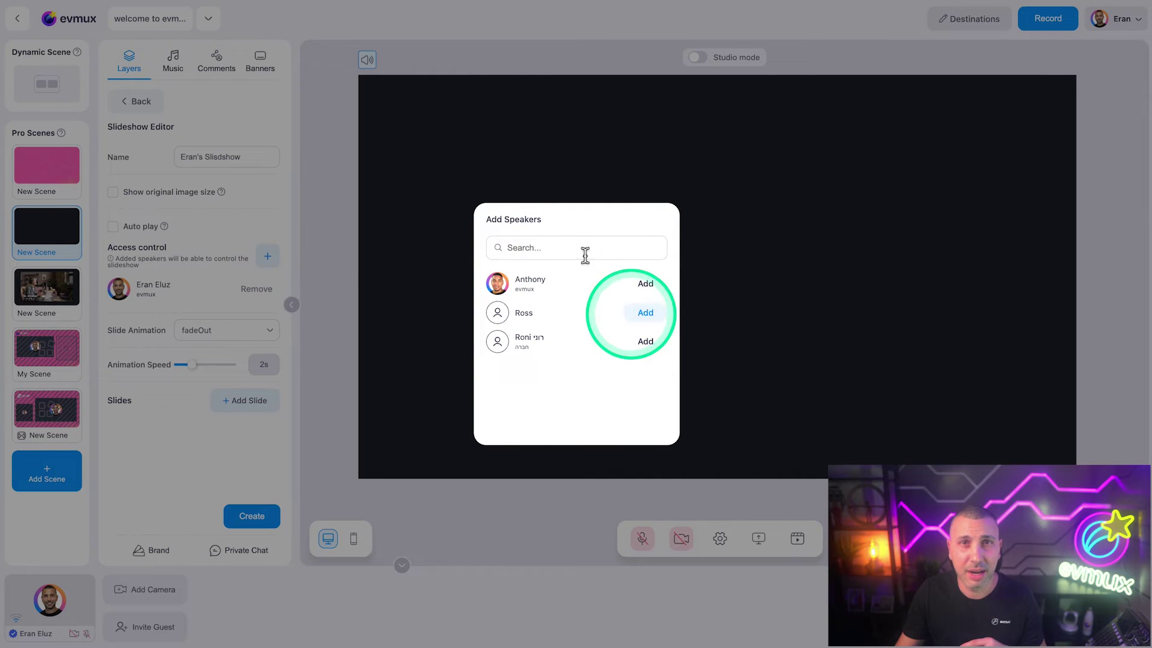
pyautogui.click(330, 259)
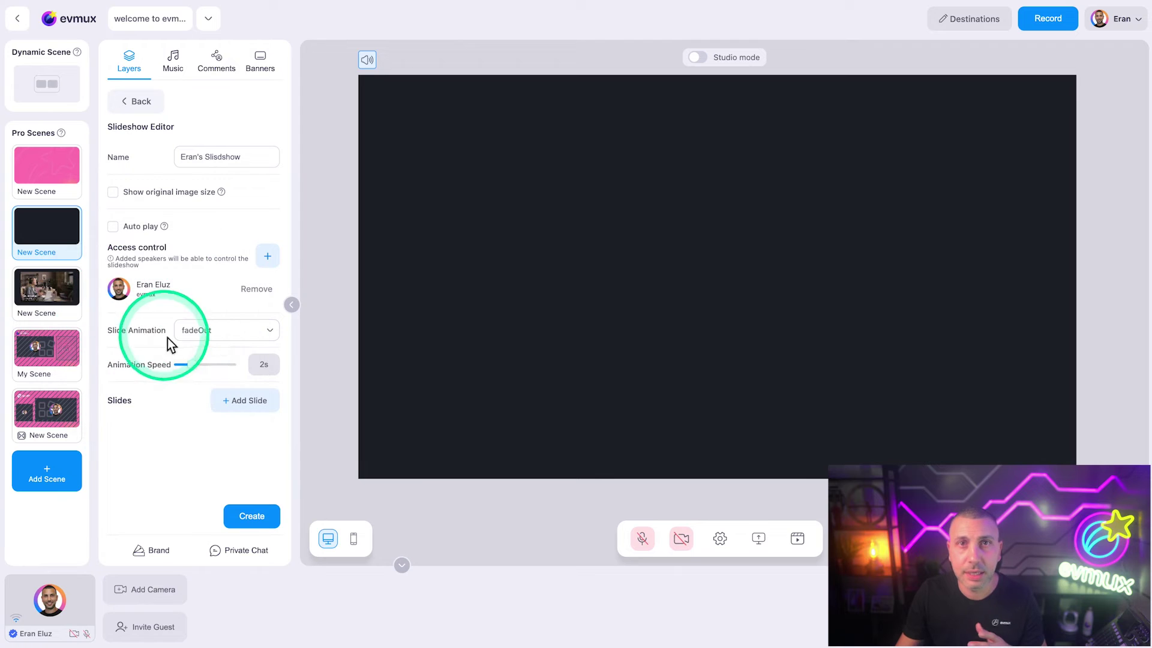
pyautogui.click(222, 343)
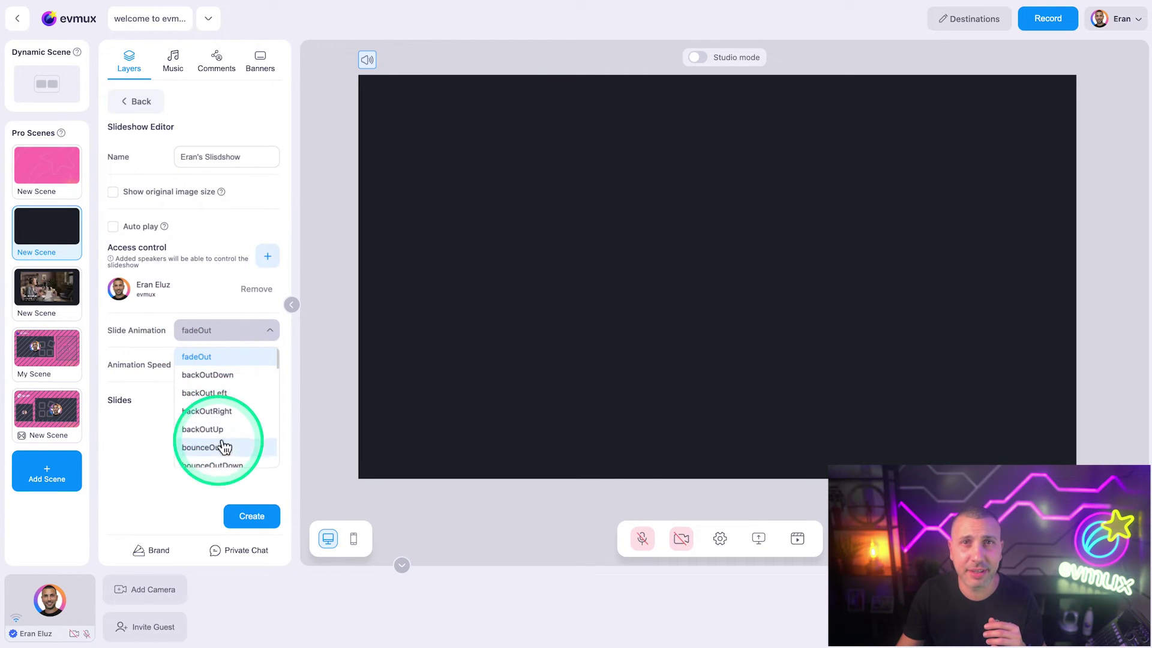
pyautogui.click(211, 337)
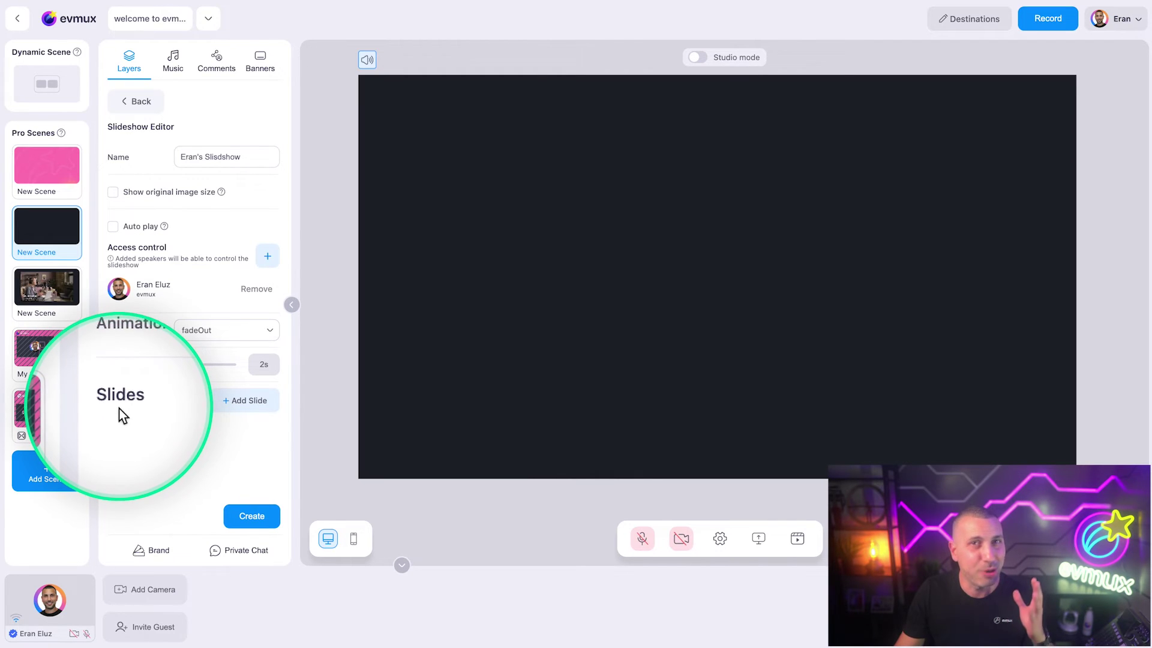
# Step: Add the camel, unicorns, red sci-fi landscape, coral reef and other underwater images as slides in that order, and create the slideshow
pyautogui.click(238, 408)
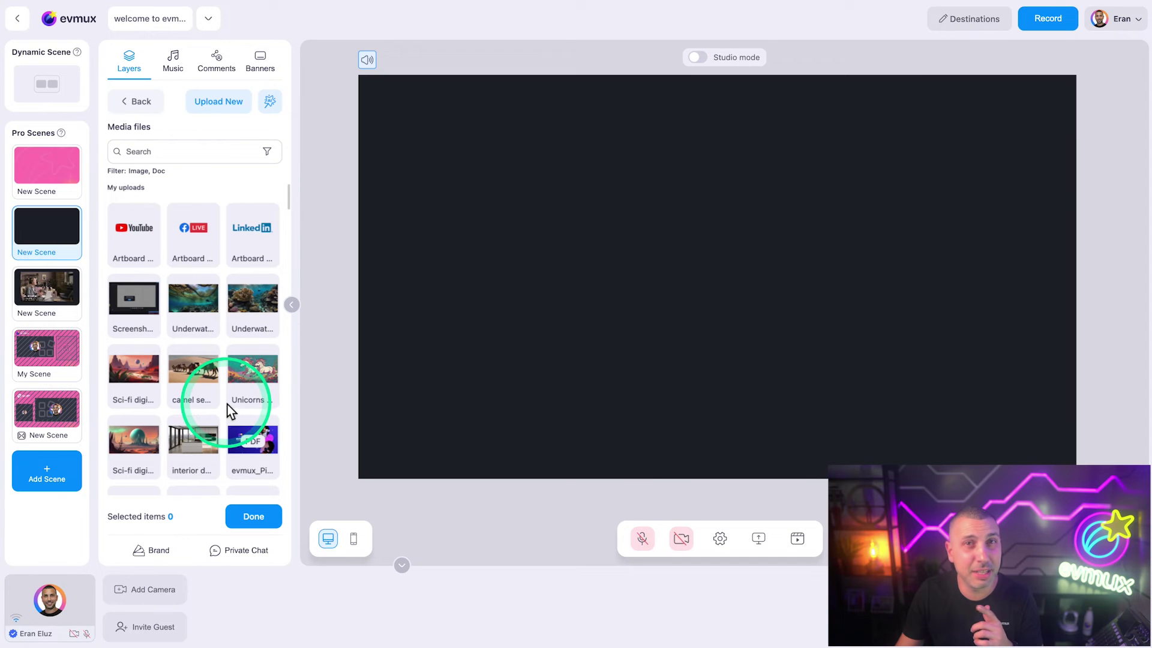
pyautogui.moveTo(223, 406)
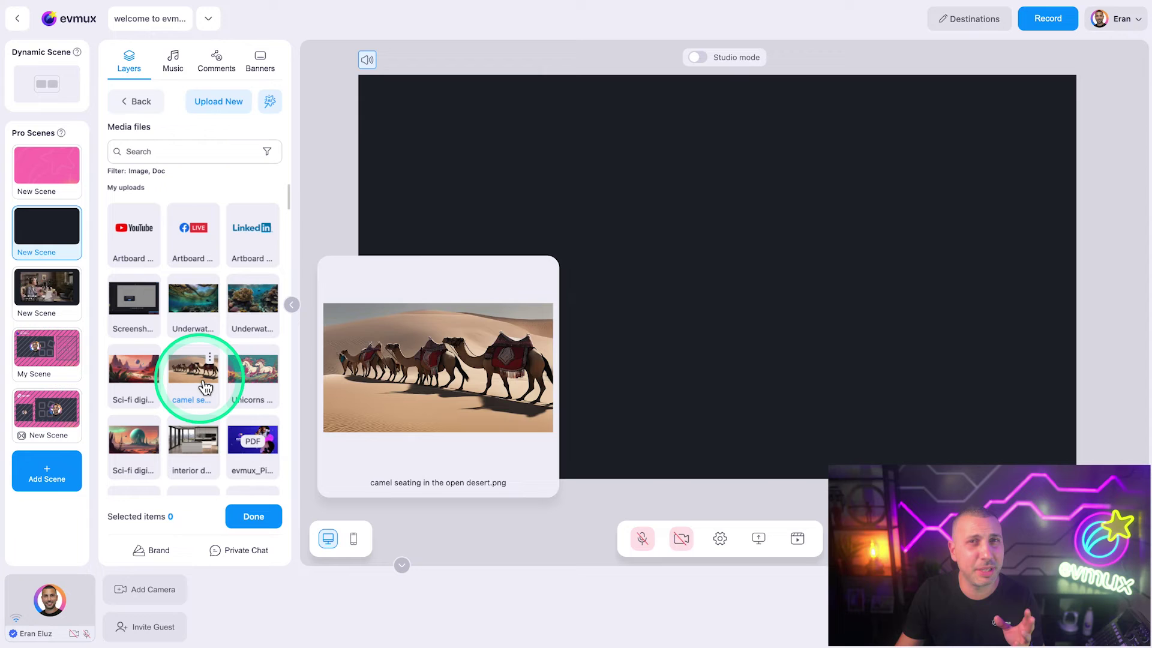
pyautogui.click(205, 387)
pyautogui.click(252, 375)
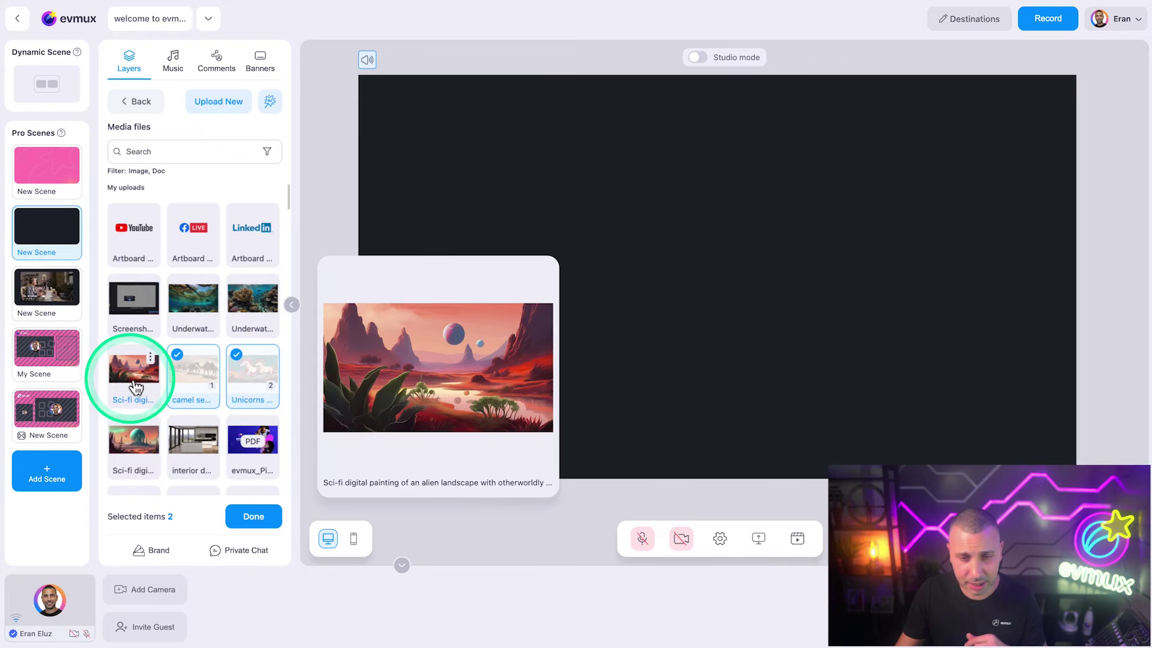
pyautogui.click(133, 374)
pyautogui.click(254, 327)
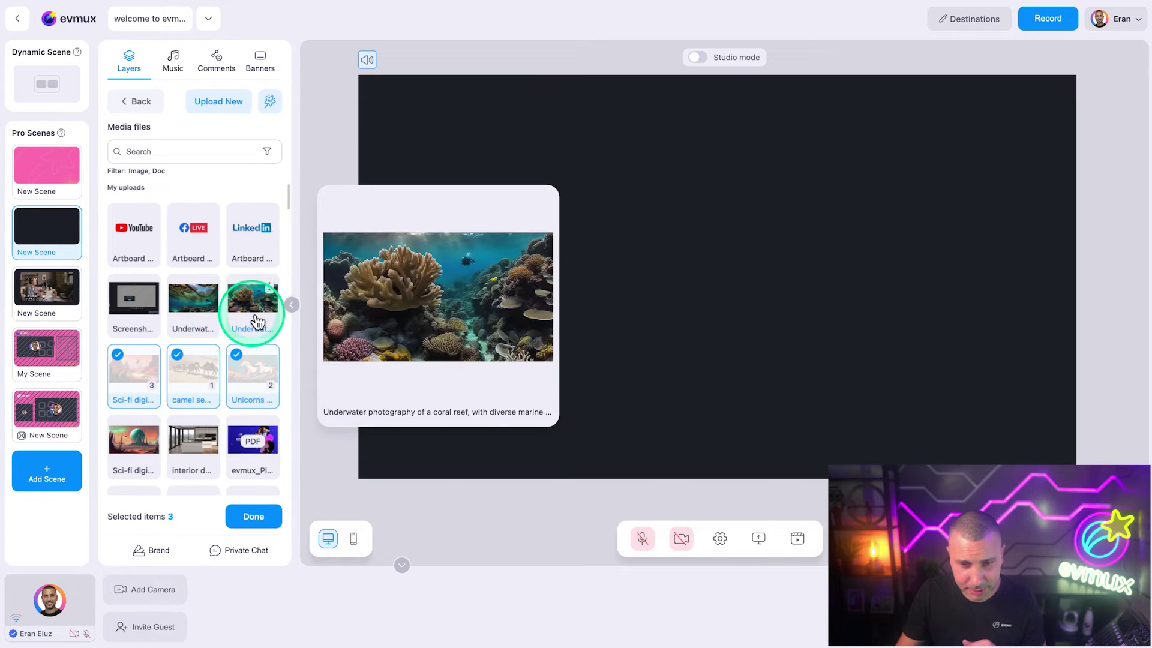
pyautogui.click(211, 318)
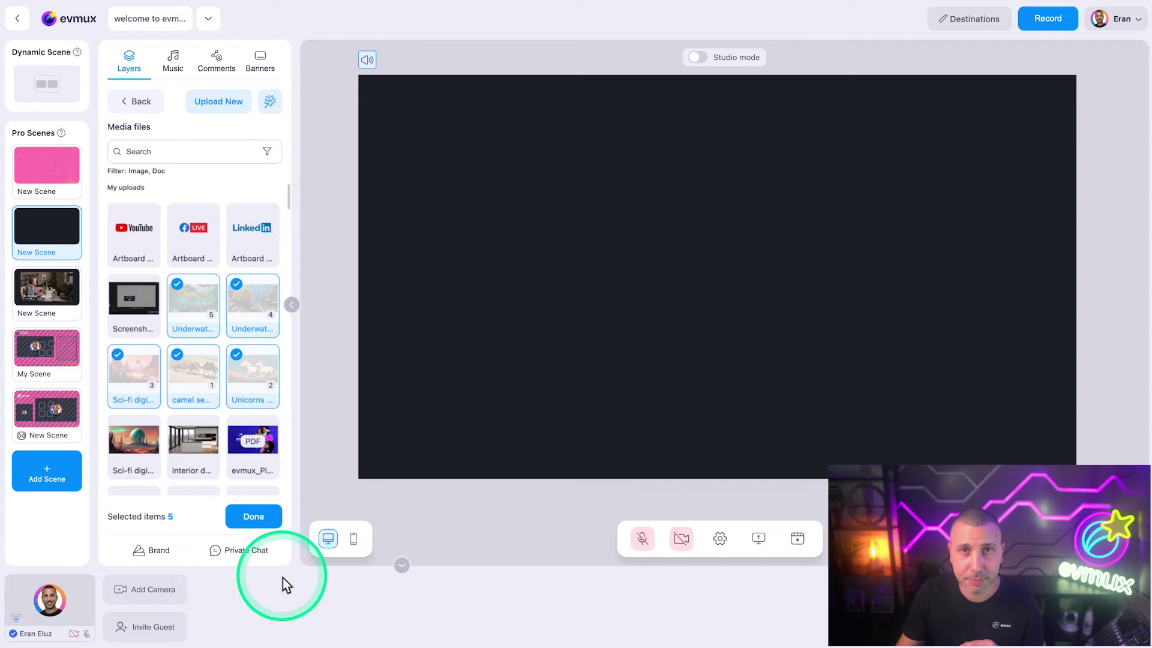
pyautogui.click(252, 517)
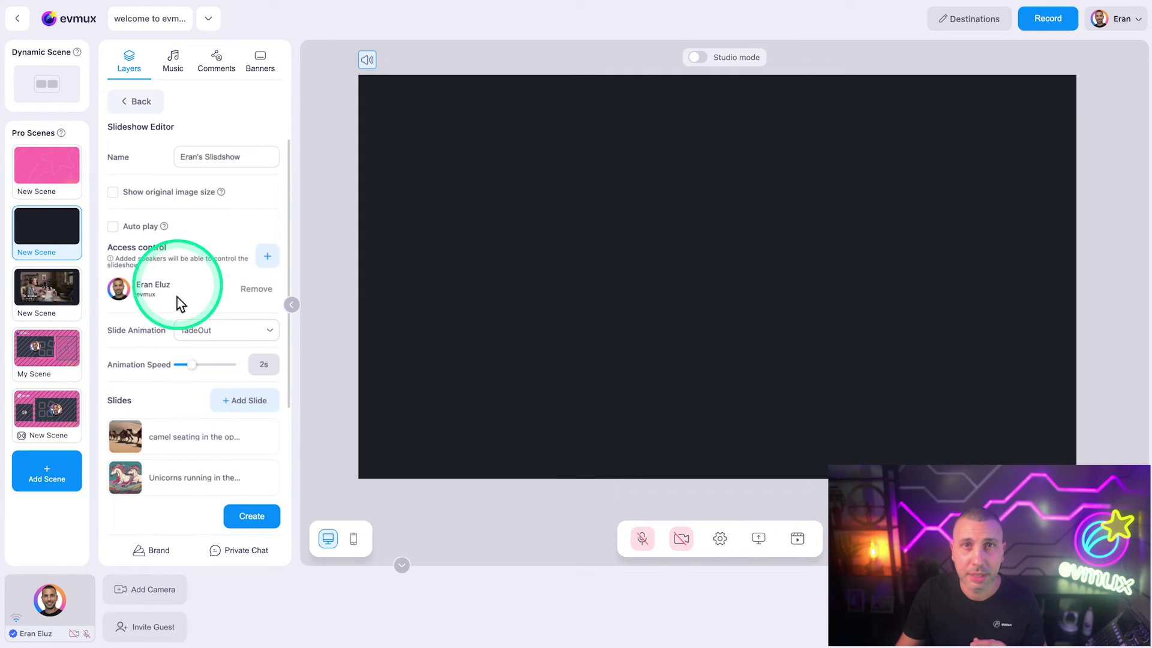
pyautogui.click(252, 517)
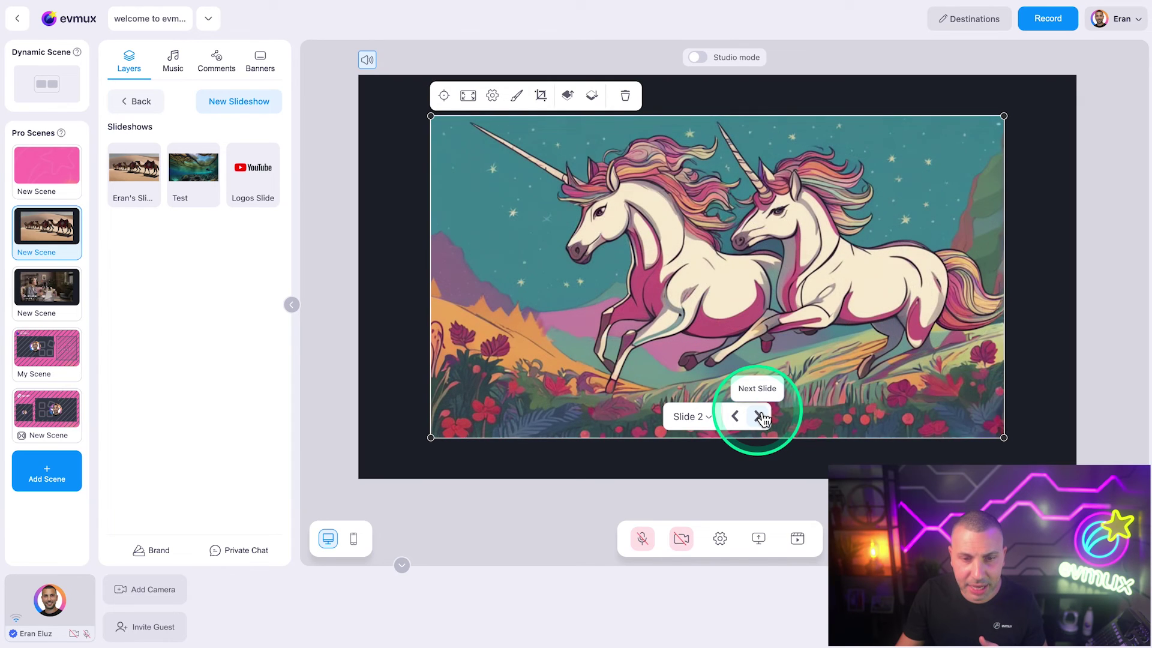
# Step: Step forwards and backwards through the slideshow on the canvas, stopping at slide 4
pyautogui.click(759, 417)
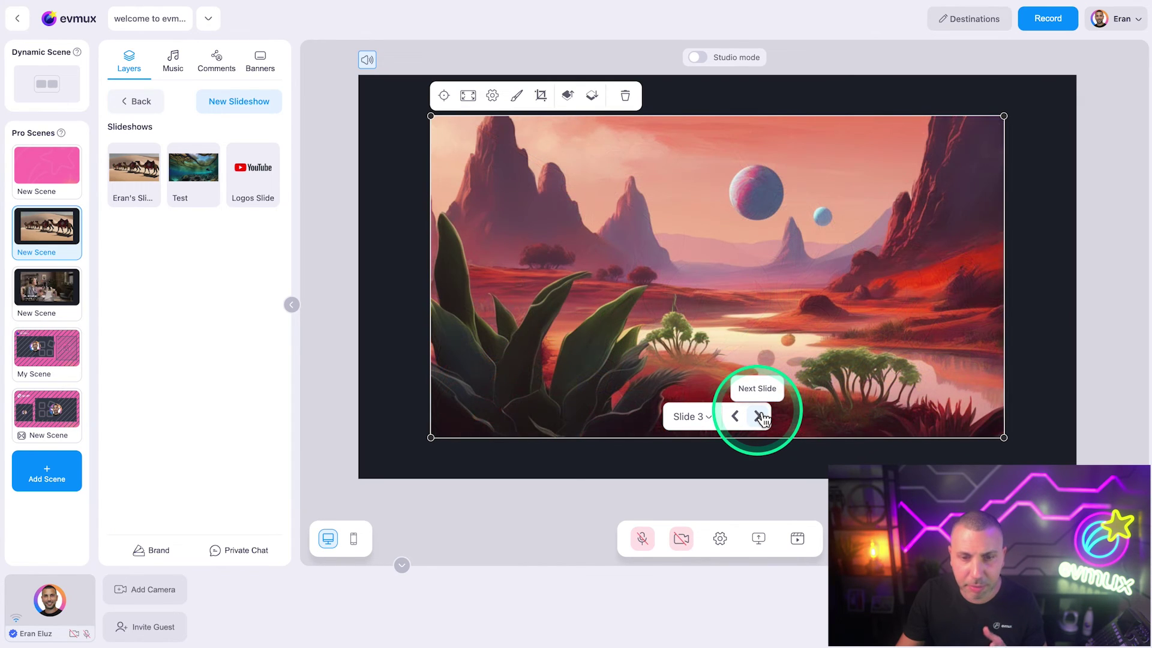
pyautogui.click(759, 417)
pyautogui.click(742, 417)
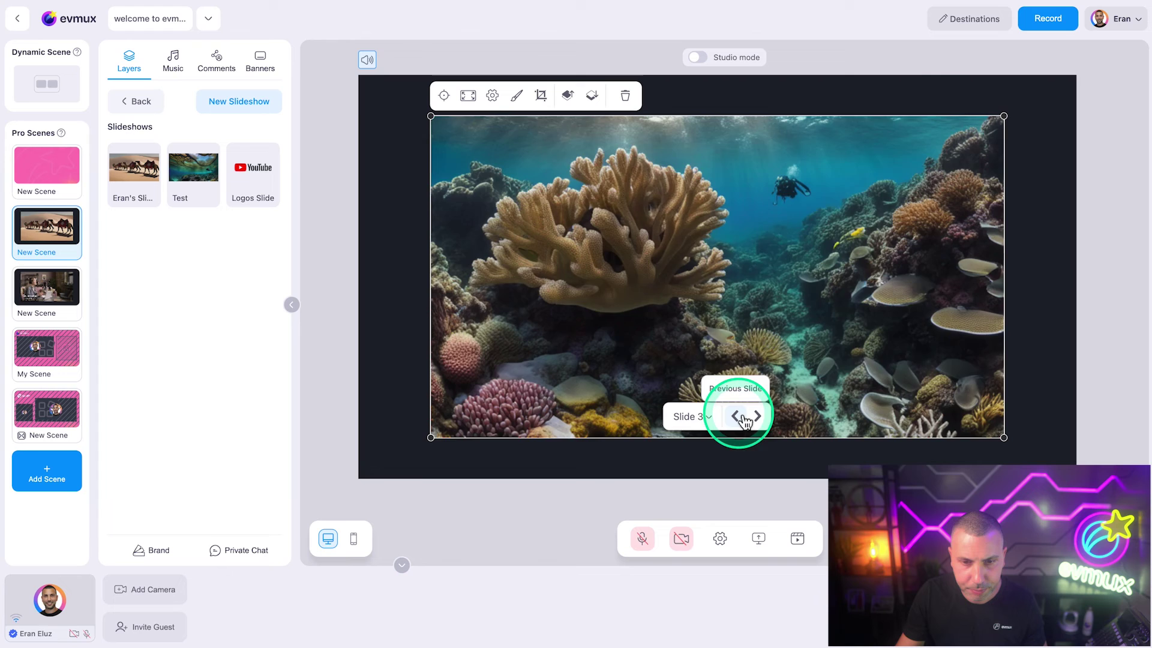
pyautogui.click(766, 417)
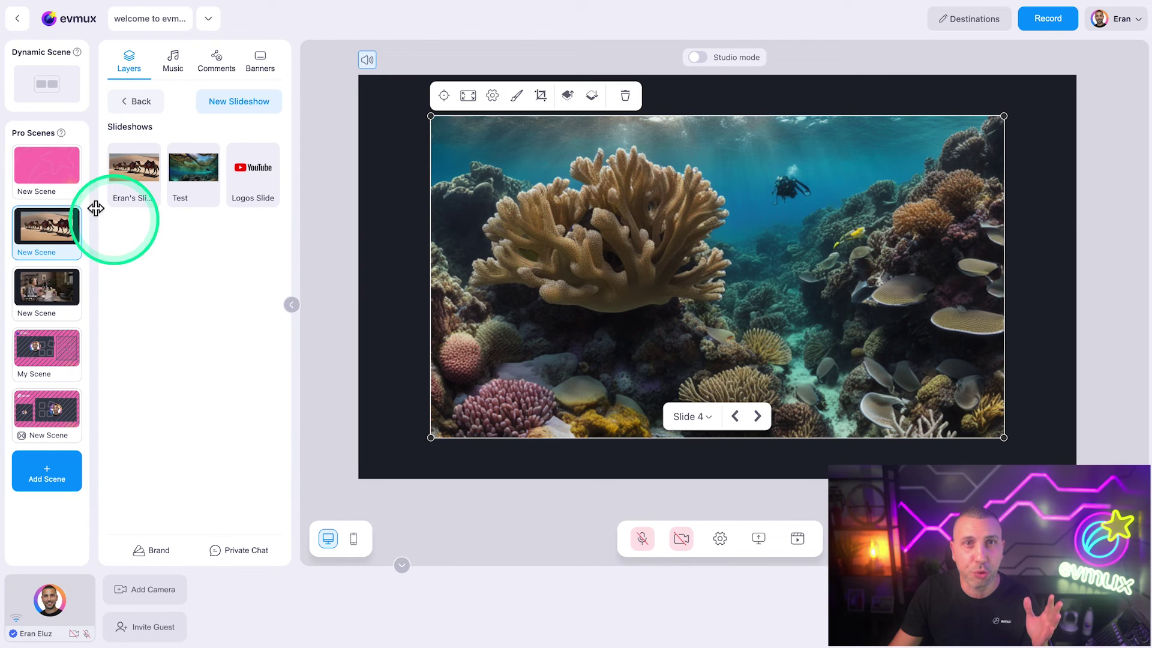
# Step: Add the existing Logos Slide slideshow as a layer to the first Pro scene with the animated event background
pyautogui.click(54, 179)
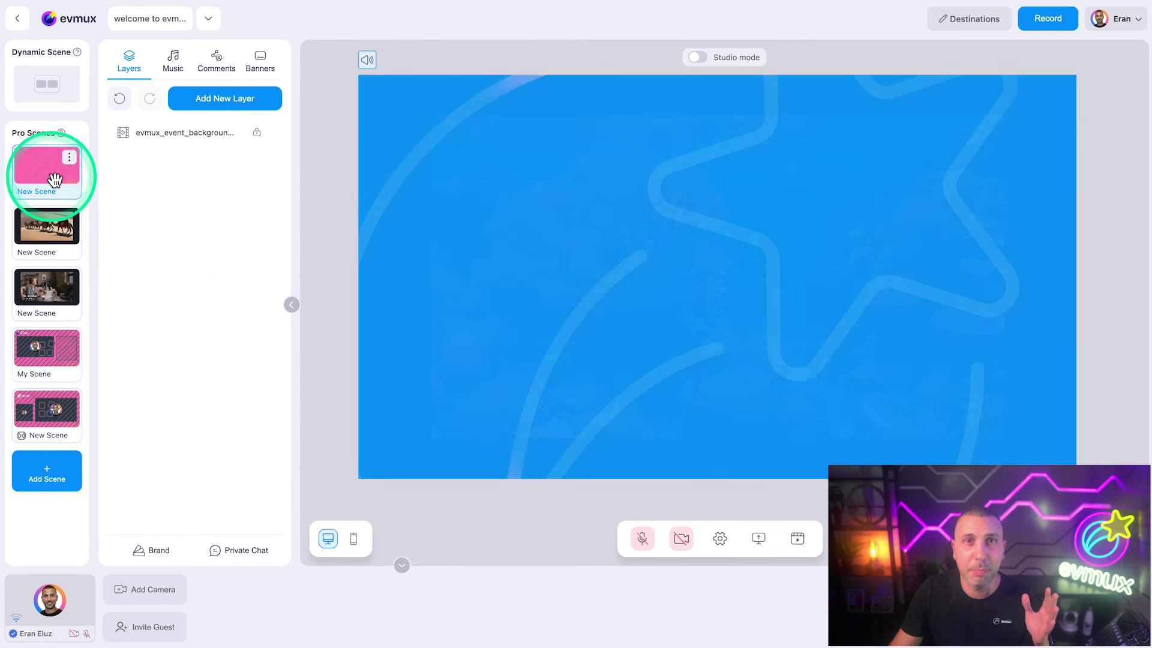
pyautogui.click(255, 110)
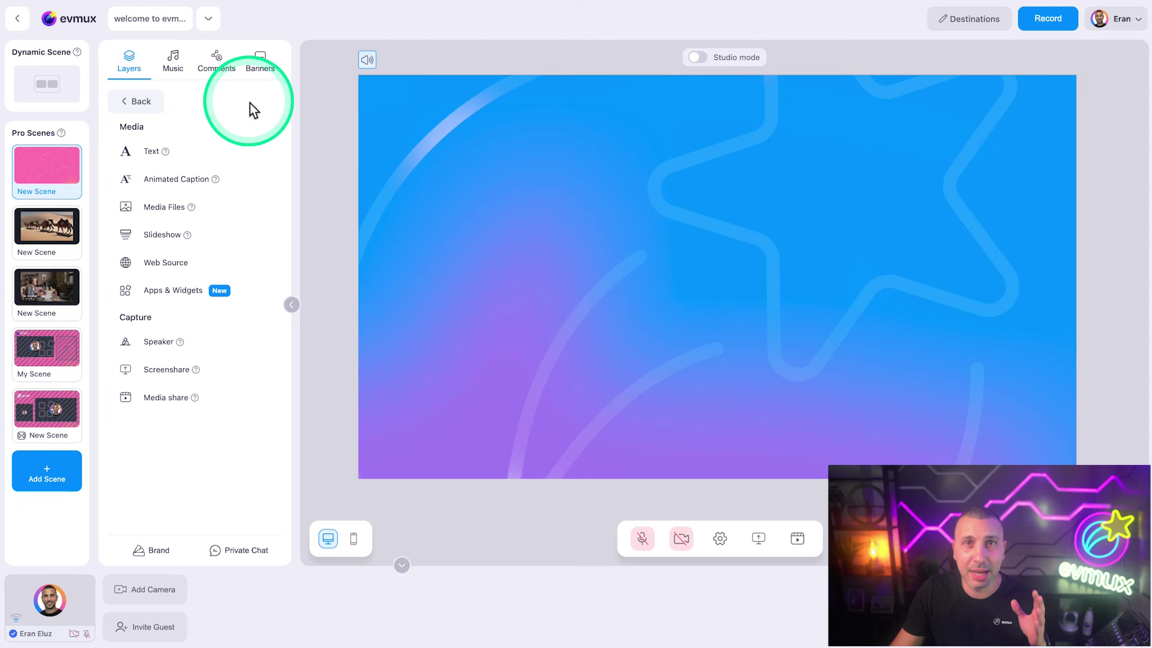
pyautogui.click(165, 242)
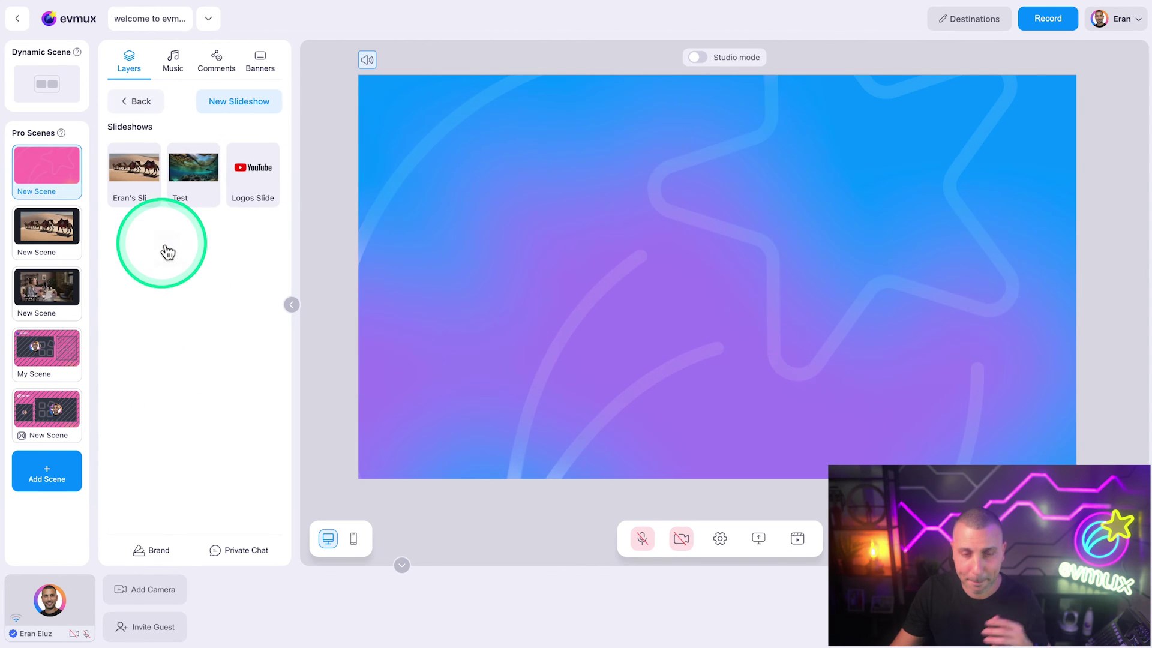
pyautogui.click(255, 195)
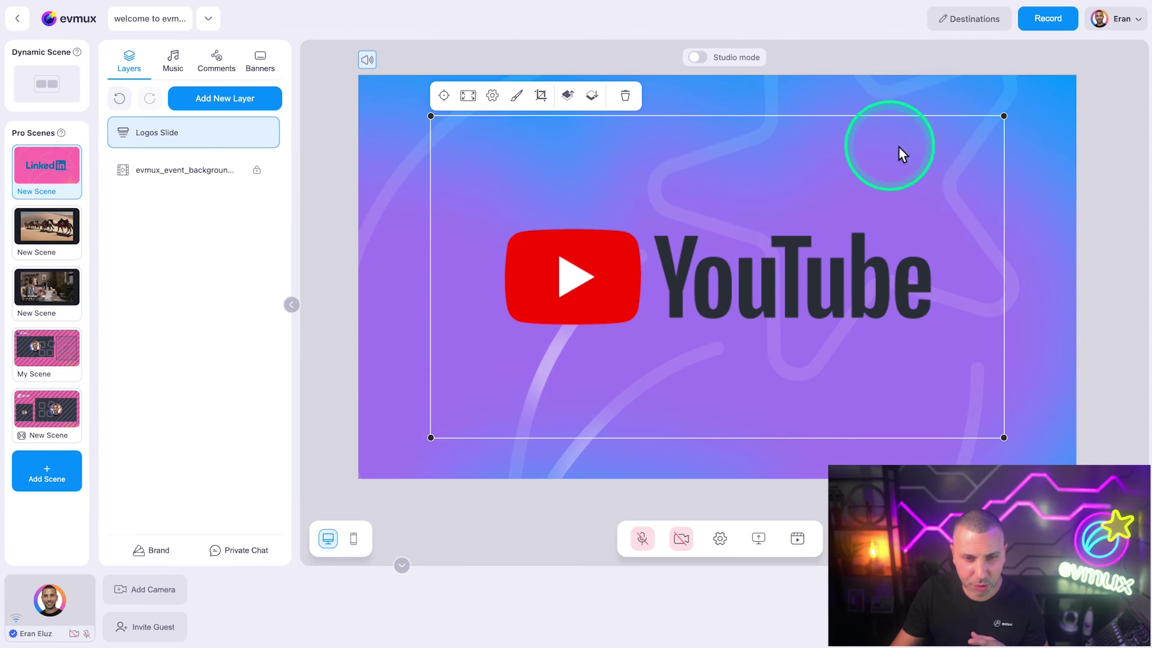
# Step: Shrink the Logos Slide layer to about a third of its width and place it in the canvas's lower-left corner
pyautogui.moveTo(1004, 116); pyautogui.dragTo(628, 299)
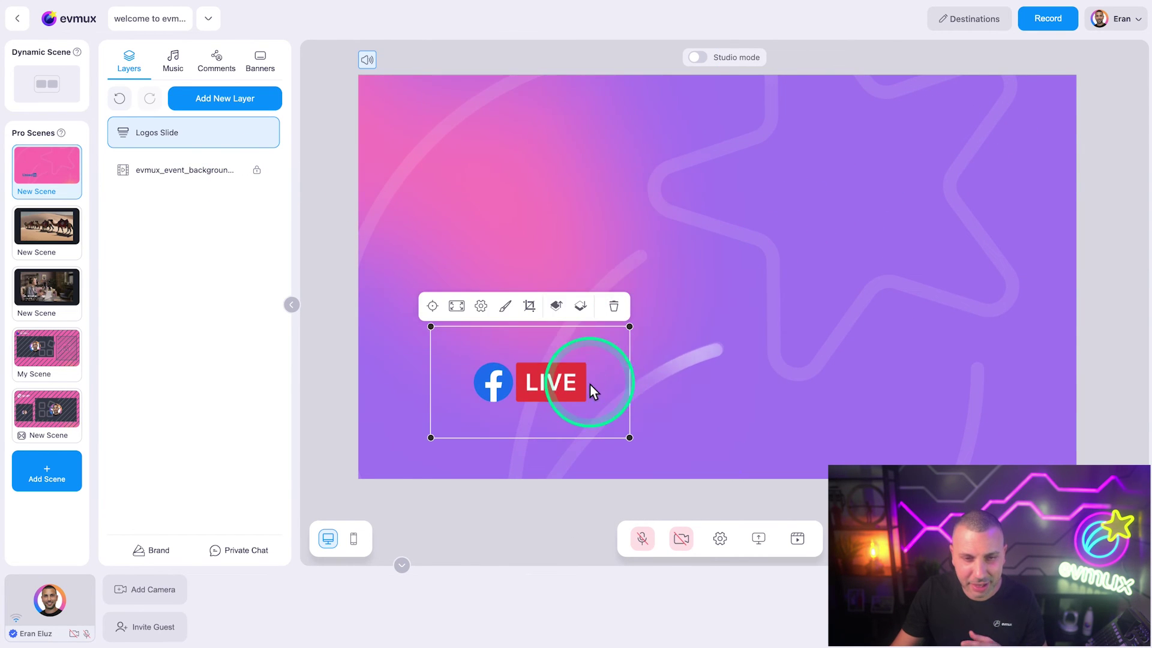
pyautogui.moveTo(589, 384); pyautogui.dragTo(526, 413)
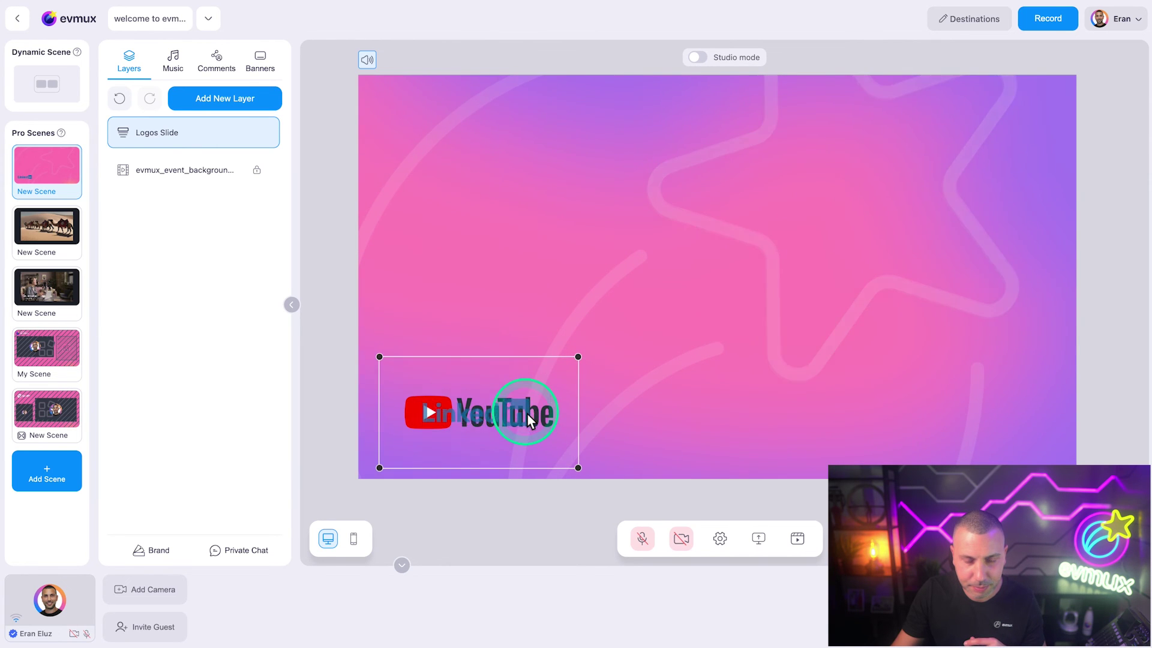